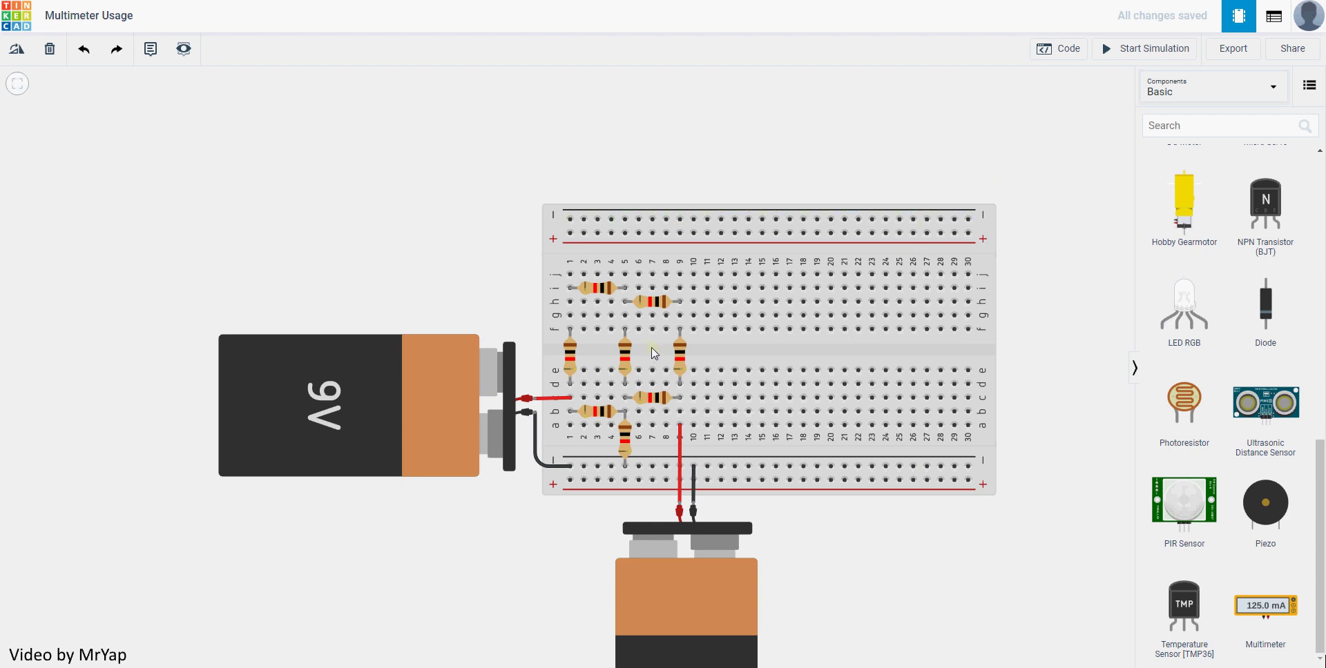
Step: Place a multimeter above the breadboard and confirm its mode is Voltage
click(626, 356)
click(1281, 611)
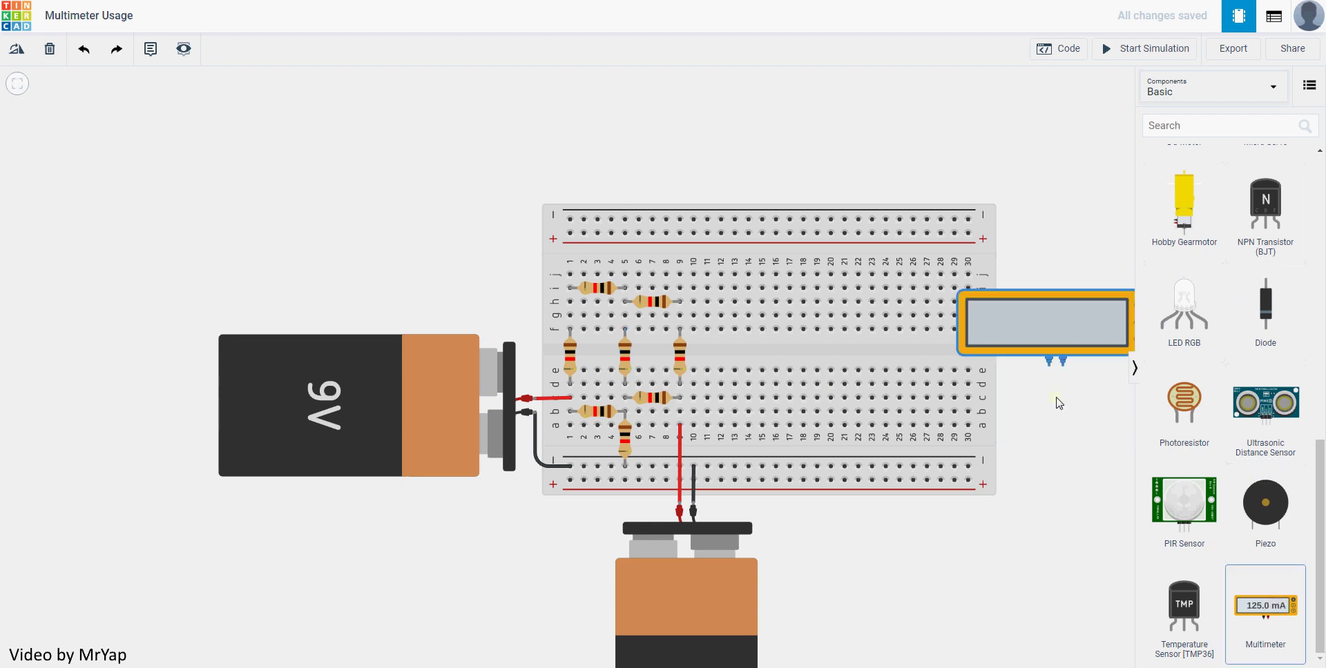
click(636, 183)
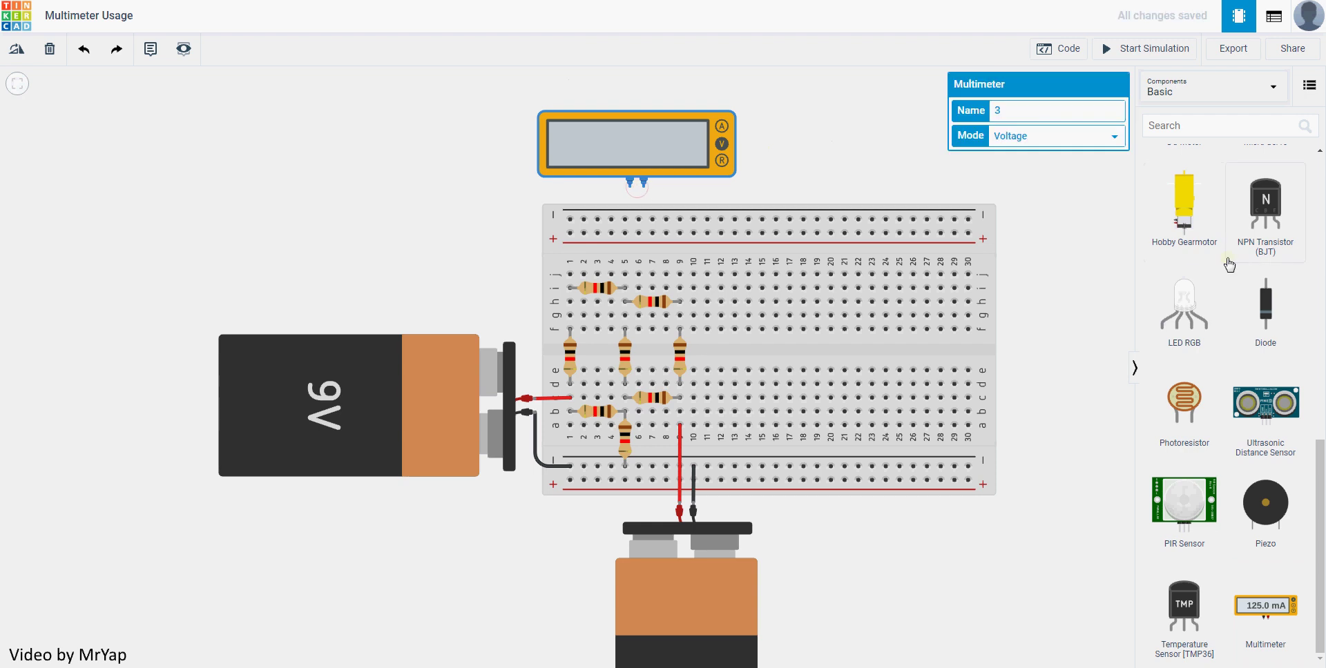
scroll(1229, 264, up, 3)
scroll(1174, 266, down, 3)
click(812, 181)
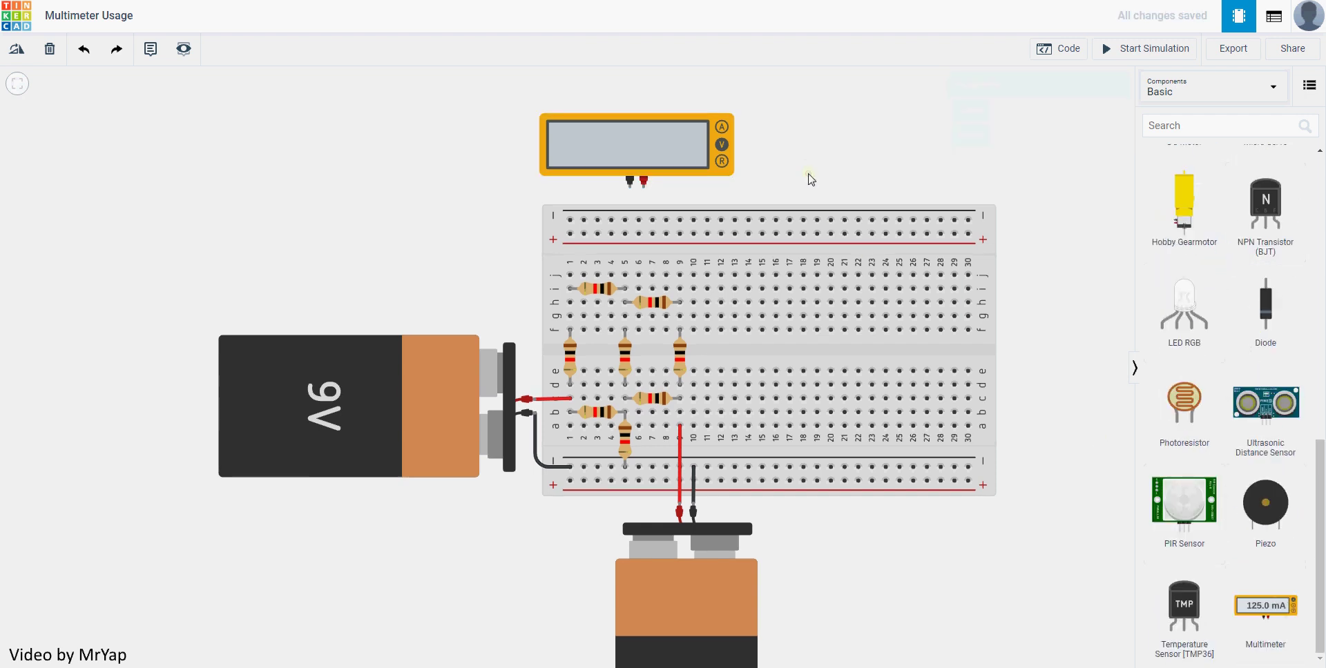
click(681, 157)
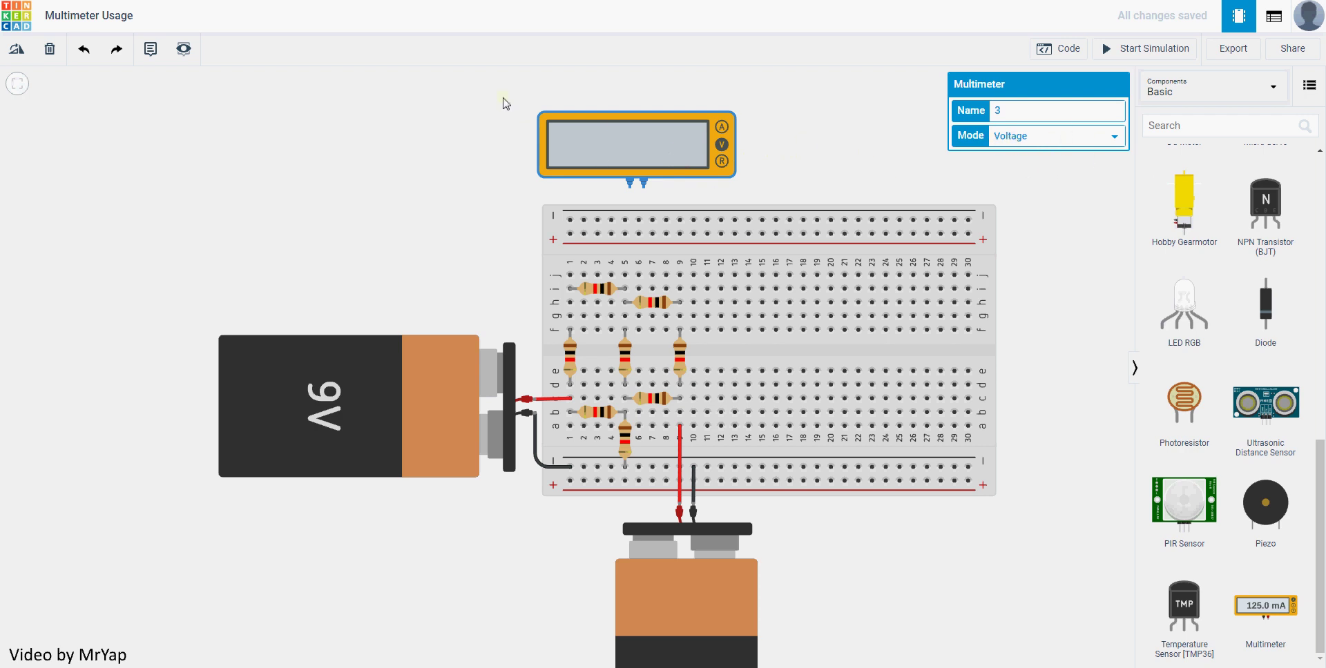
click(625, 360)
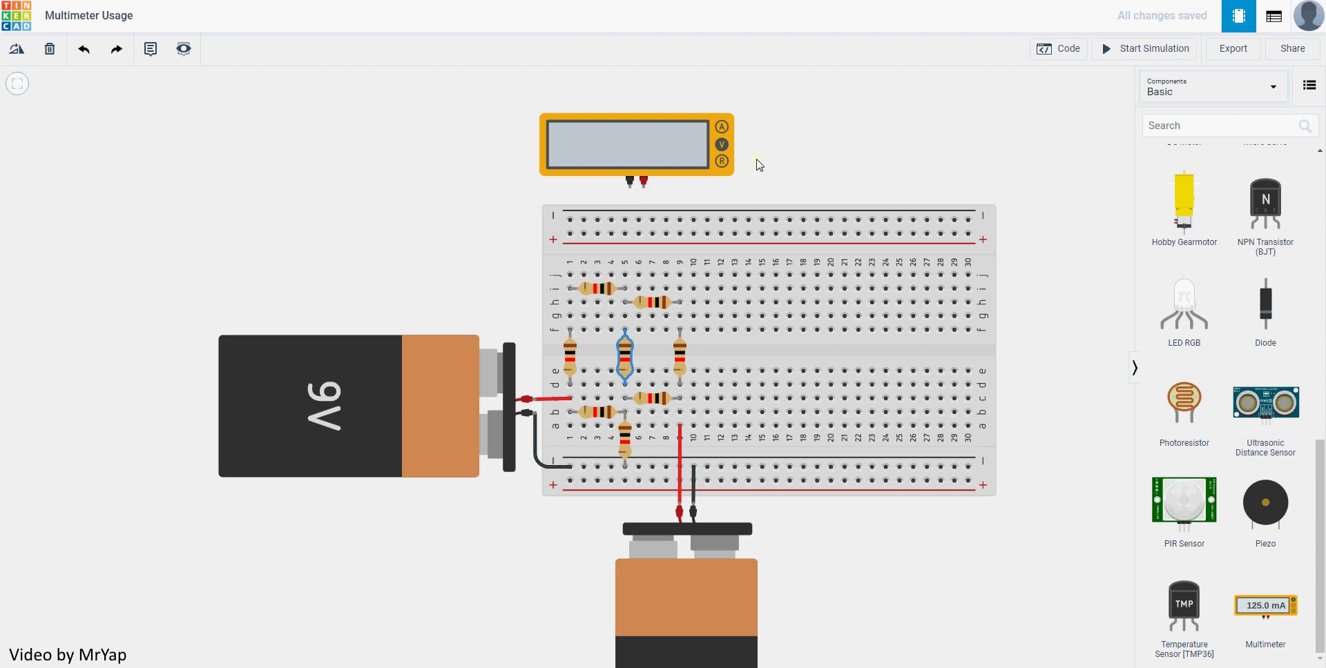
Step: Wire the negative probe to hole f5 and the positive probe, with a bend, to hole d5
click(630, 185)
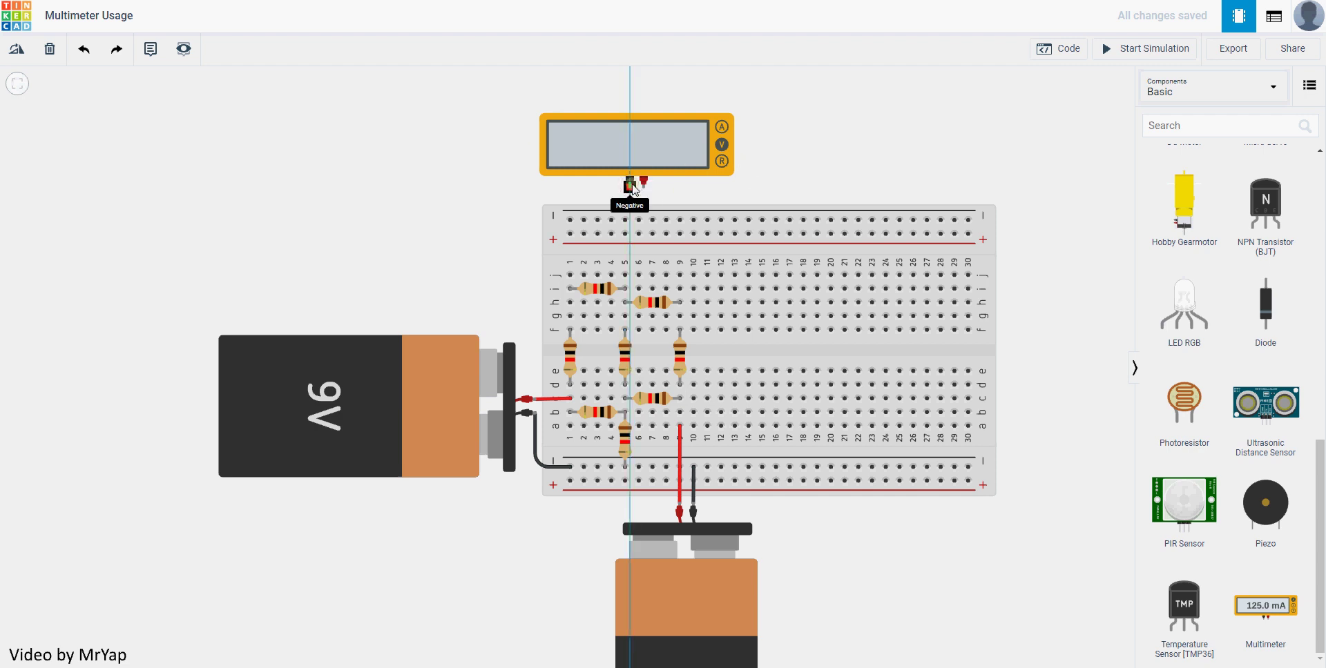
click(625, 329)
click(642, 189)
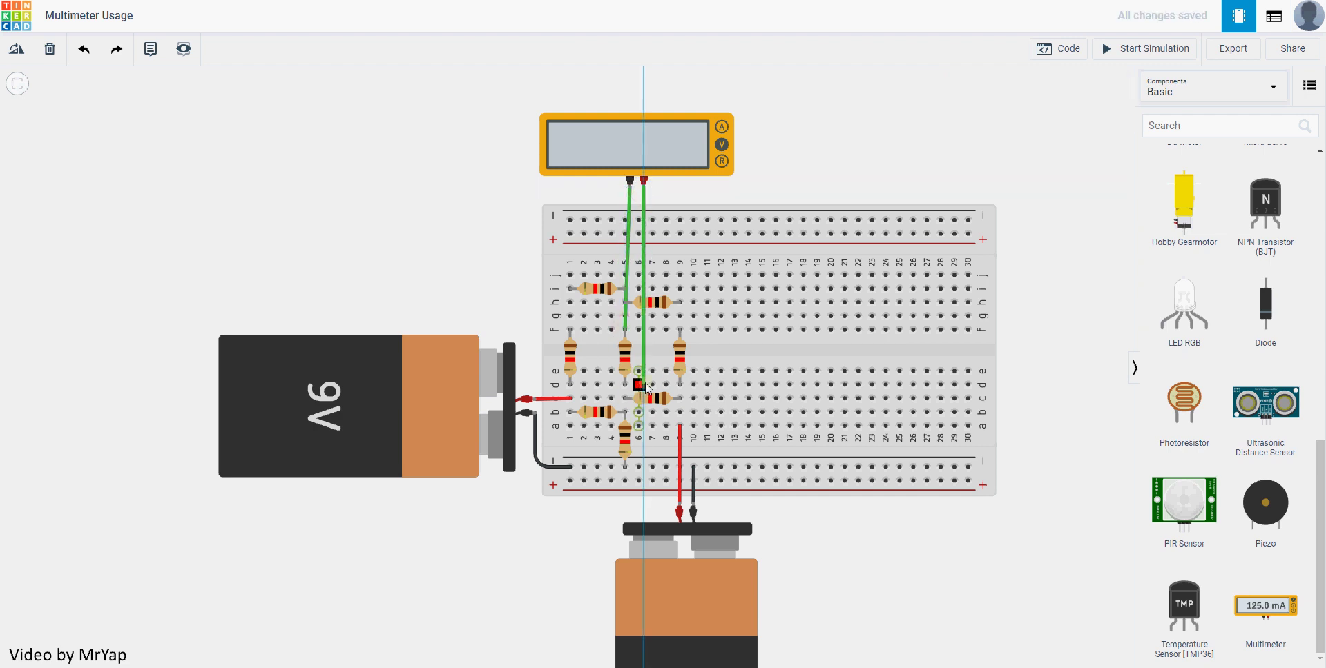
click(644, 353)
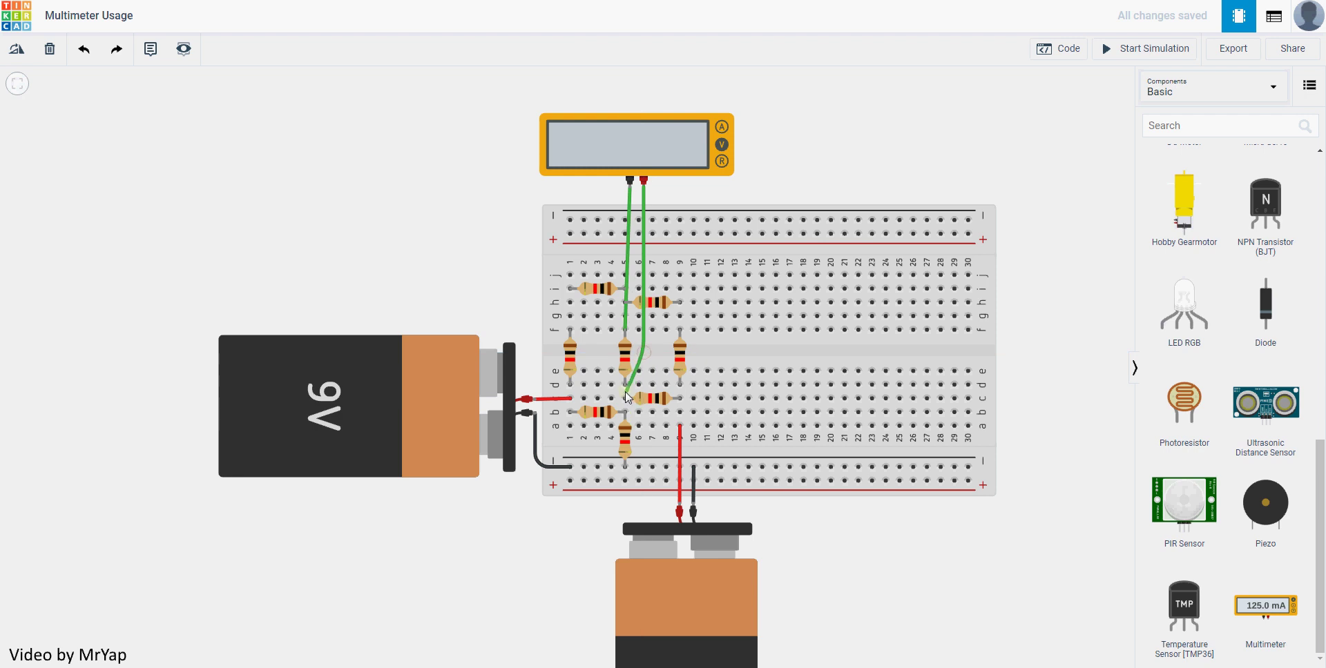
click(625, 384)
drag(644, 354, 644, 384)
click(832, 117)
click(1128, 54)
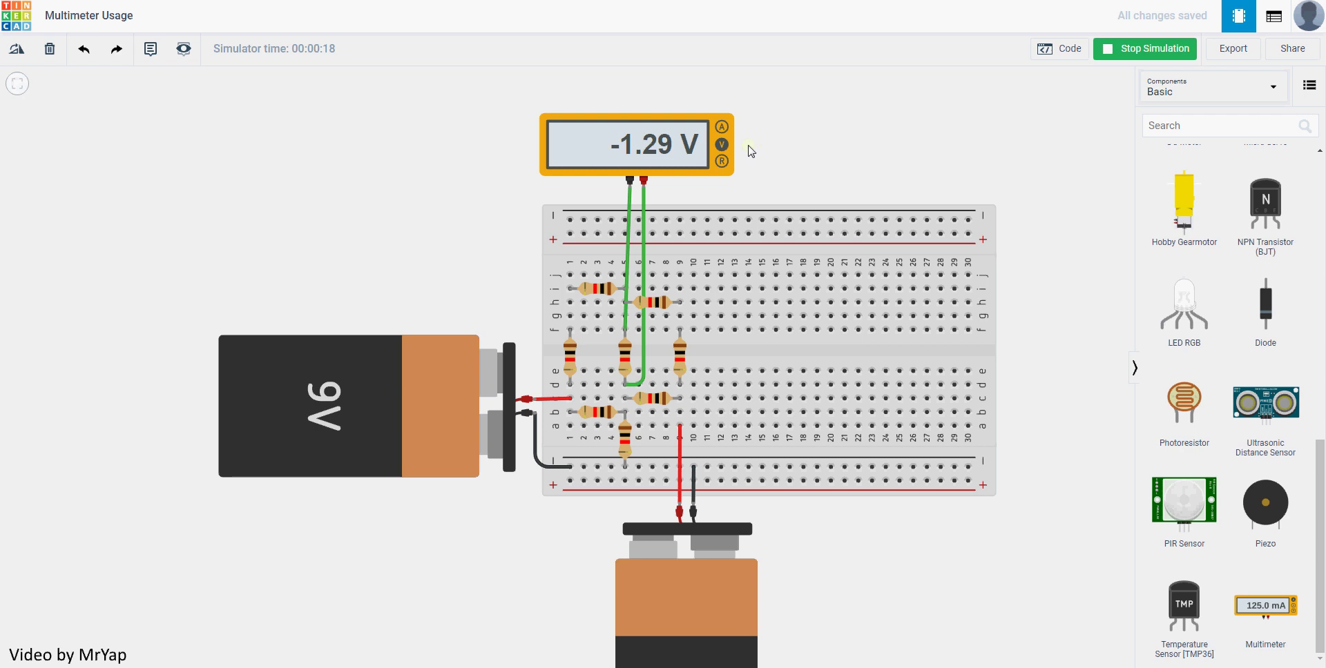
Step: Stop the simulation and delete the negative-probe and positive-probe wires
click(1148, 51)
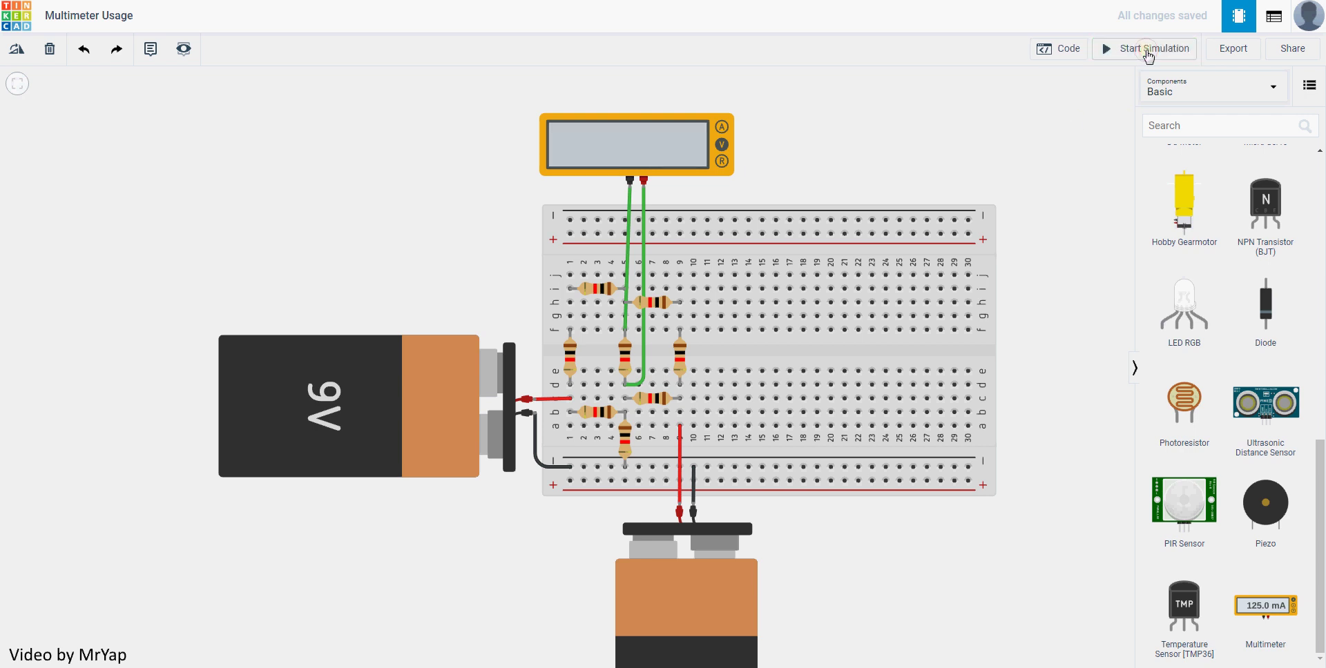
click(631, 200)
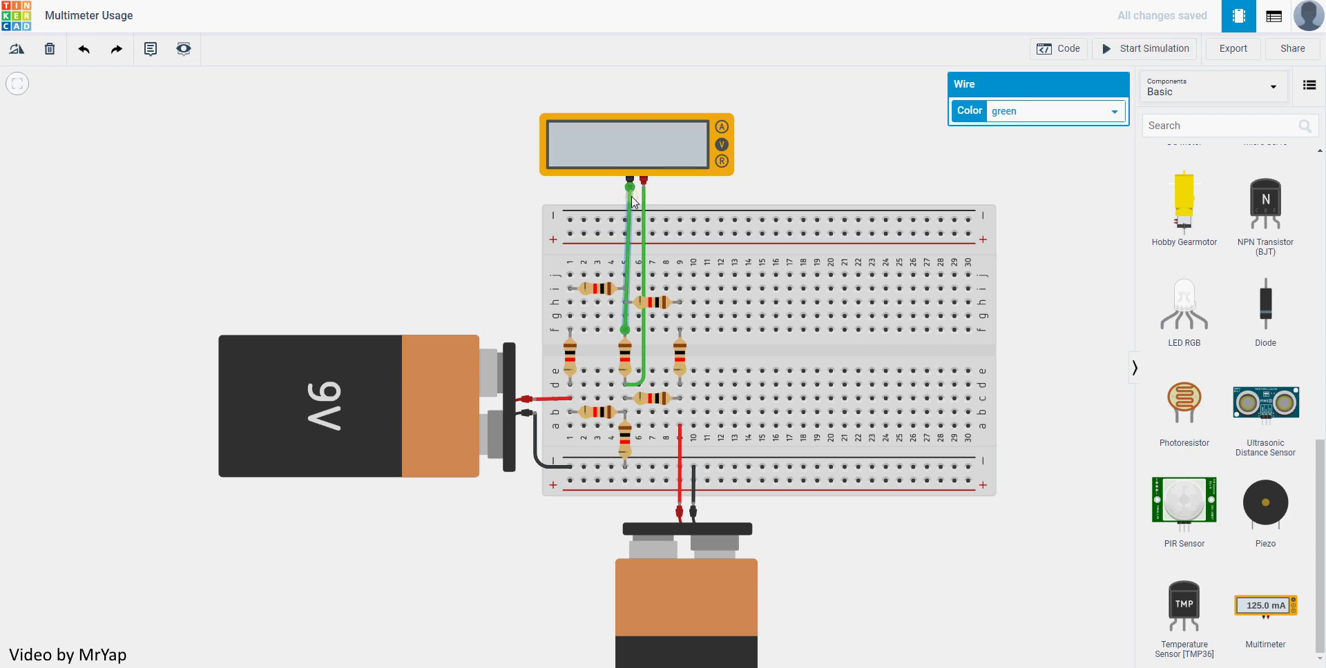
key(Delete)
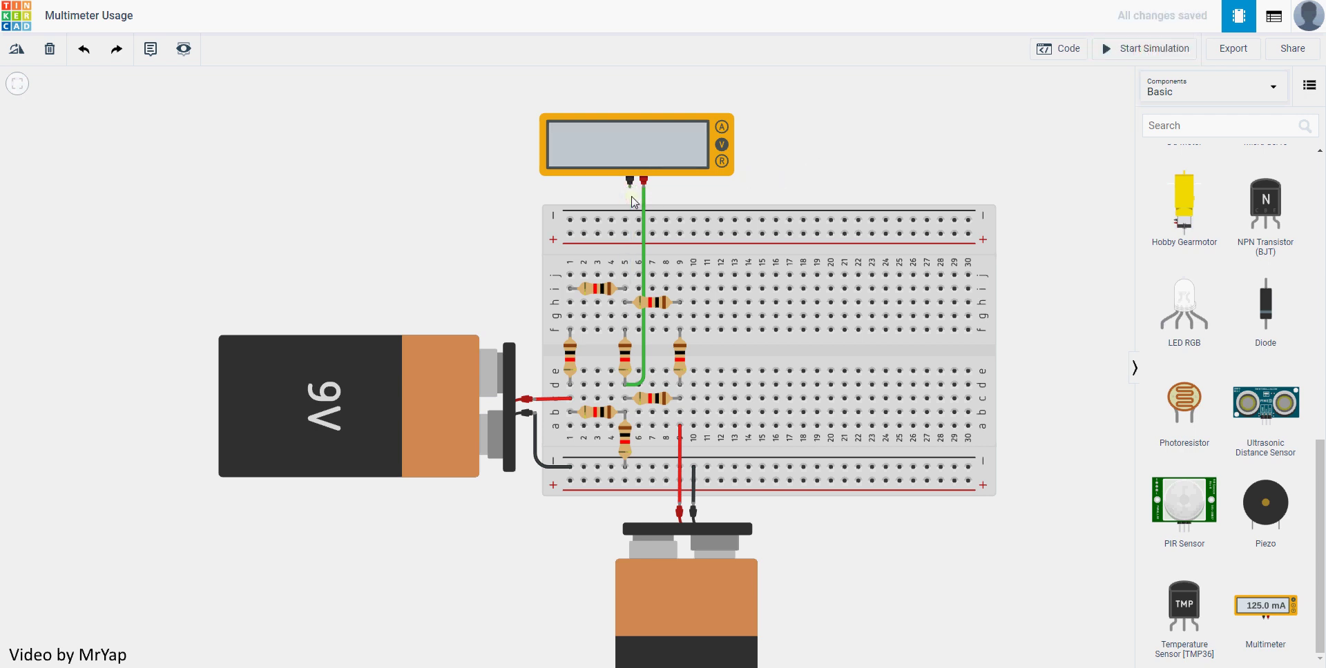
click(642, 205)
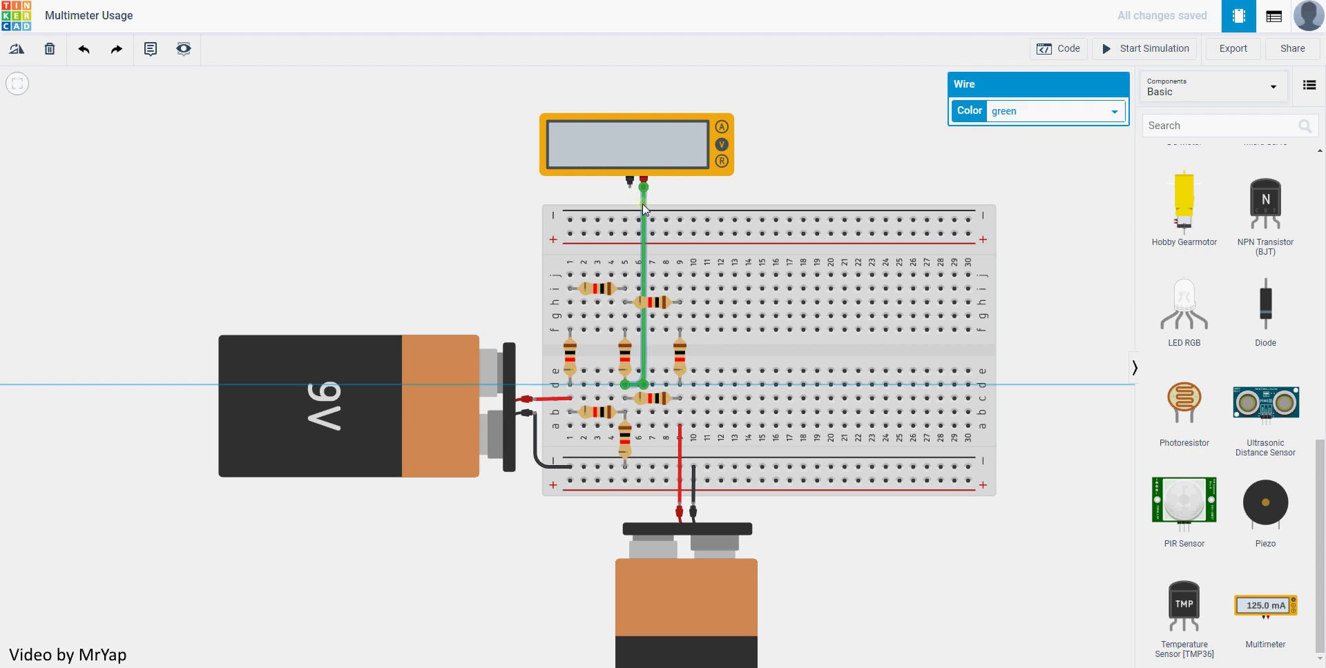
key(Delete)
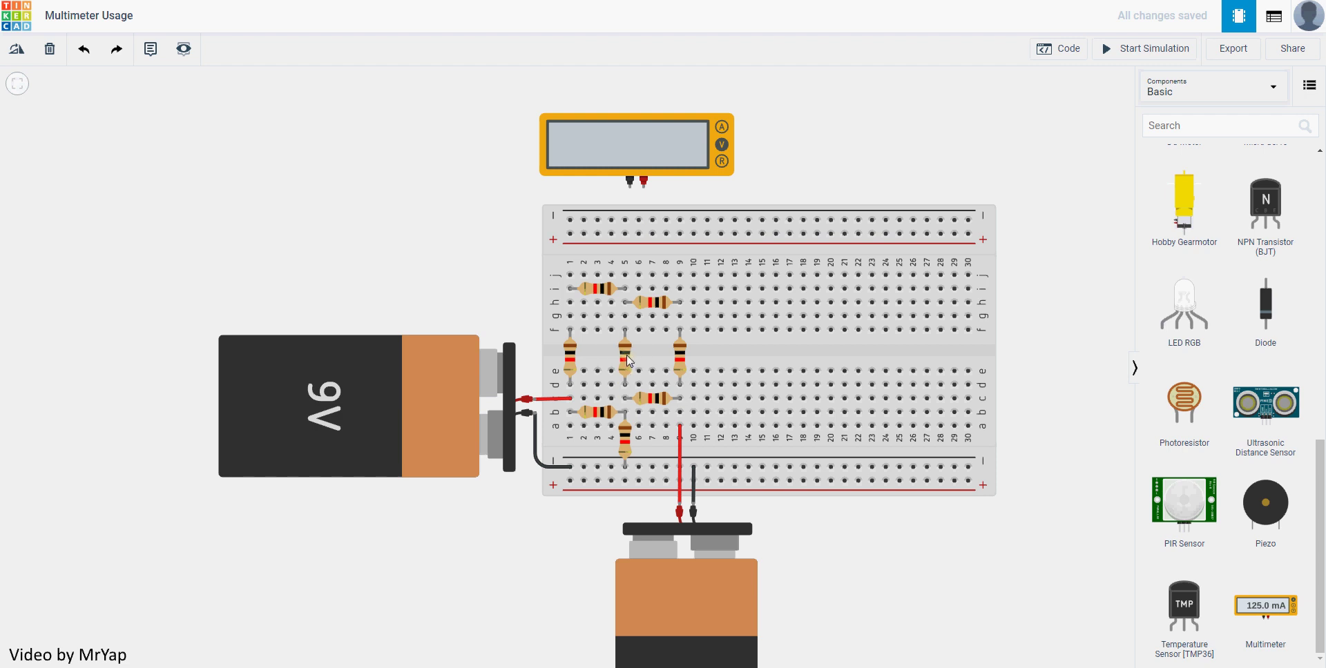
Step: Move the column-5 resistor off the breadboard and wire the meter's positive terminal to column 5, row f
drag(627, 361, 487, 254)
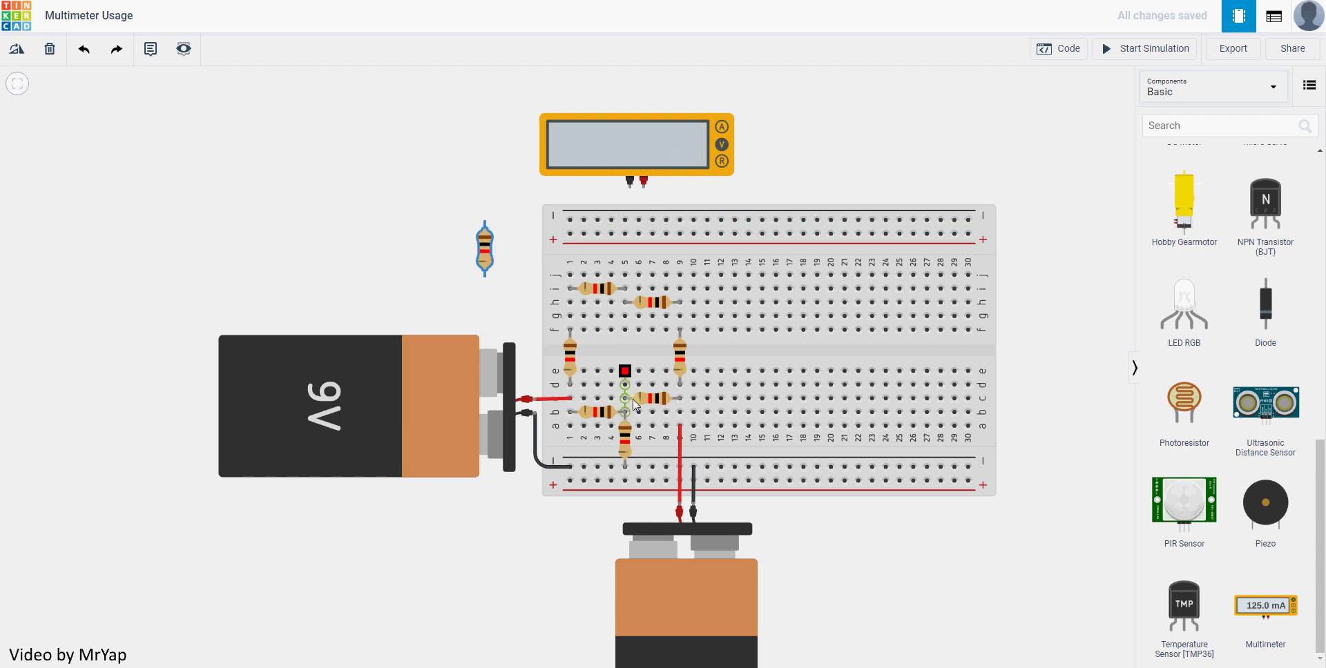
click(644, 189)
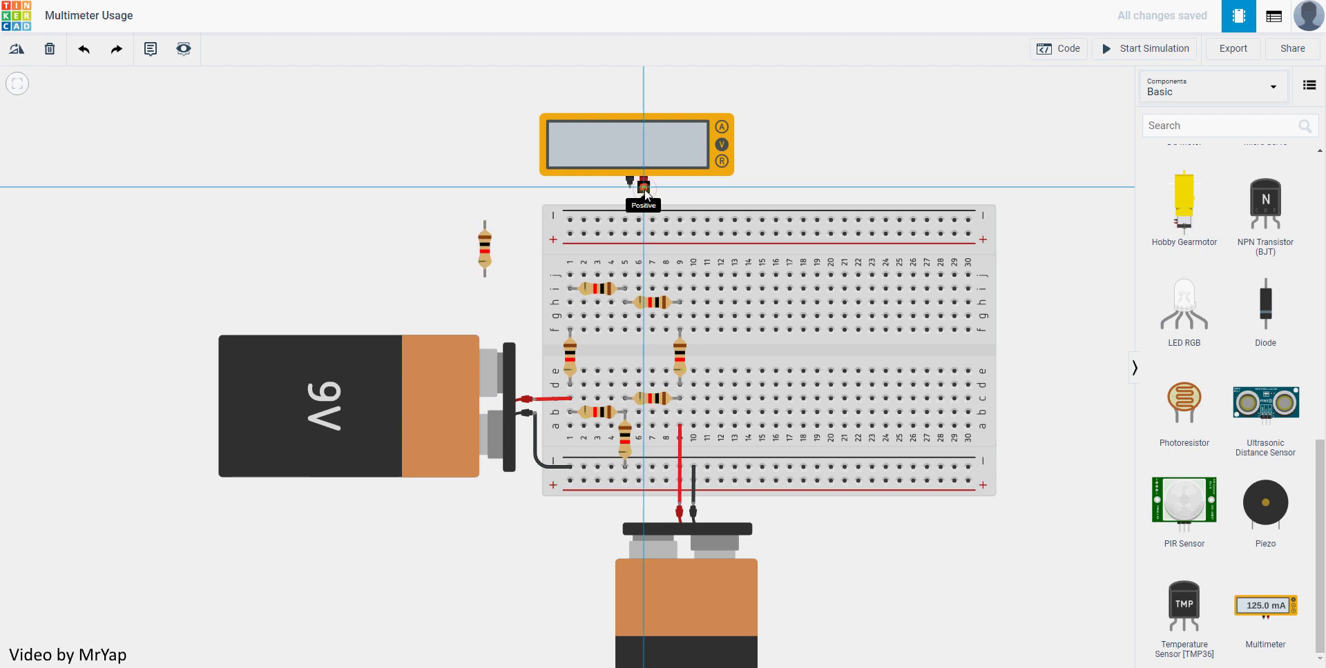
click(626, 331)
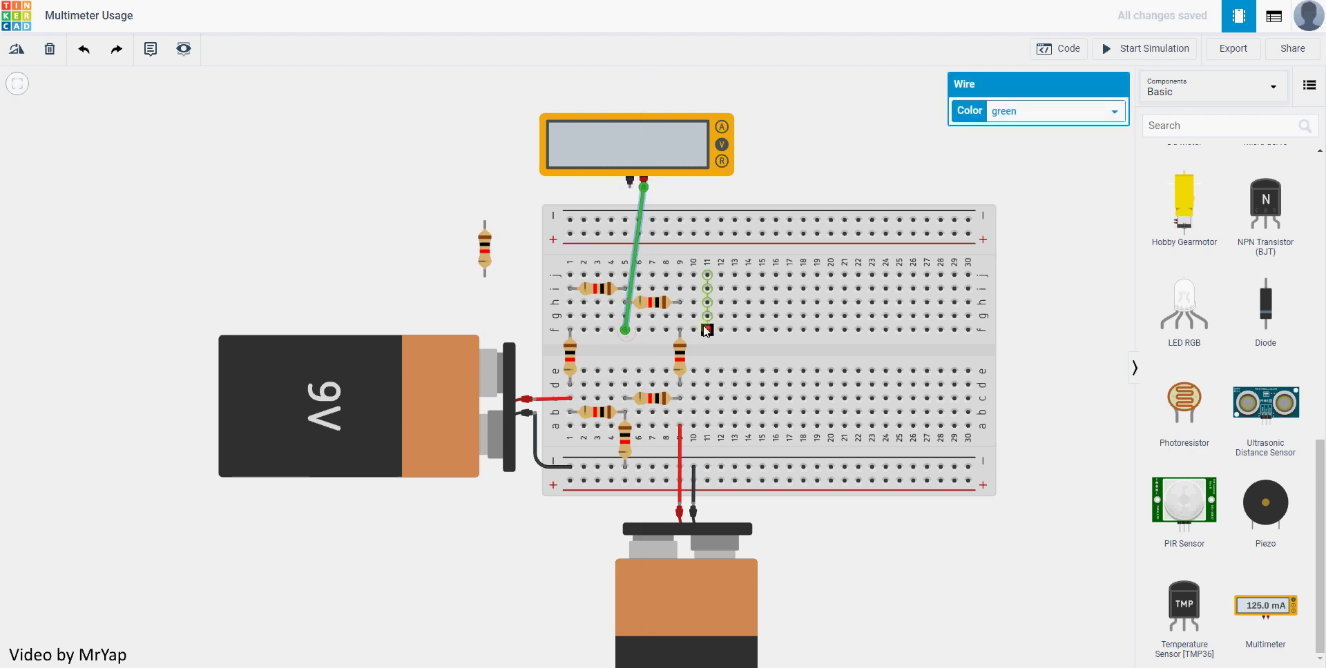
Step: Wire the negative probe to the resistor's first terminal and its bottom terminal to a column-5 hole
click(629, 189)
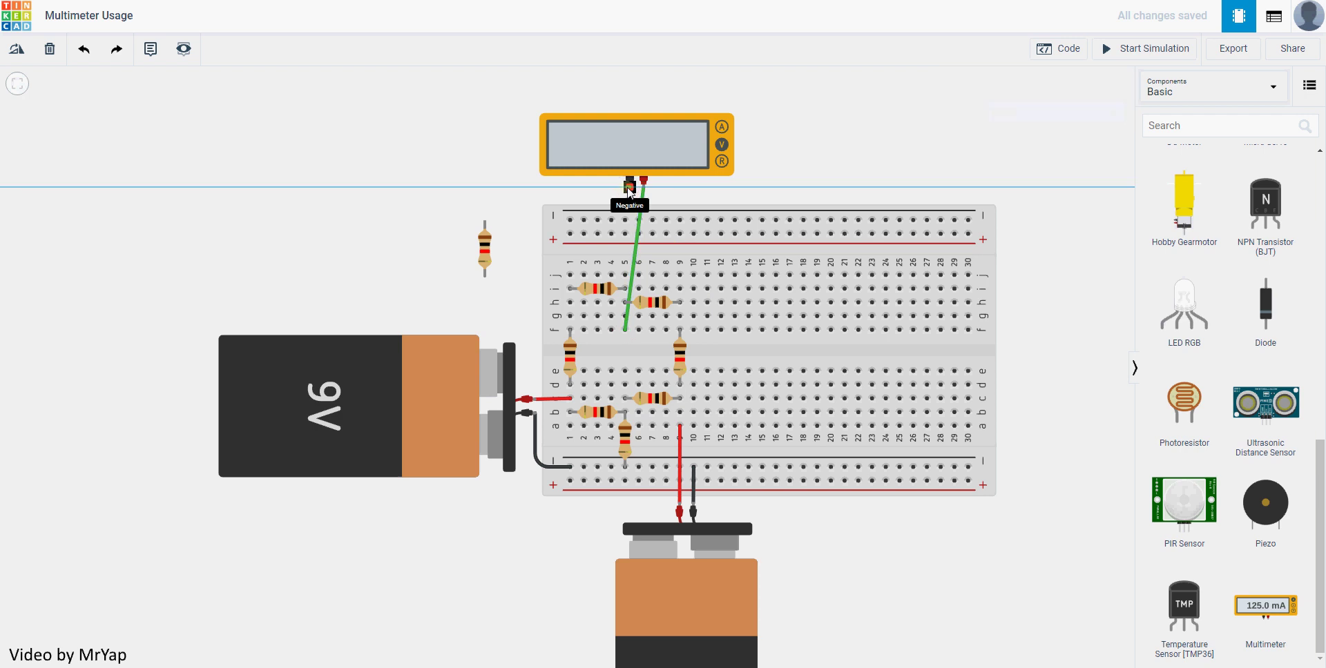
click(489, 221)
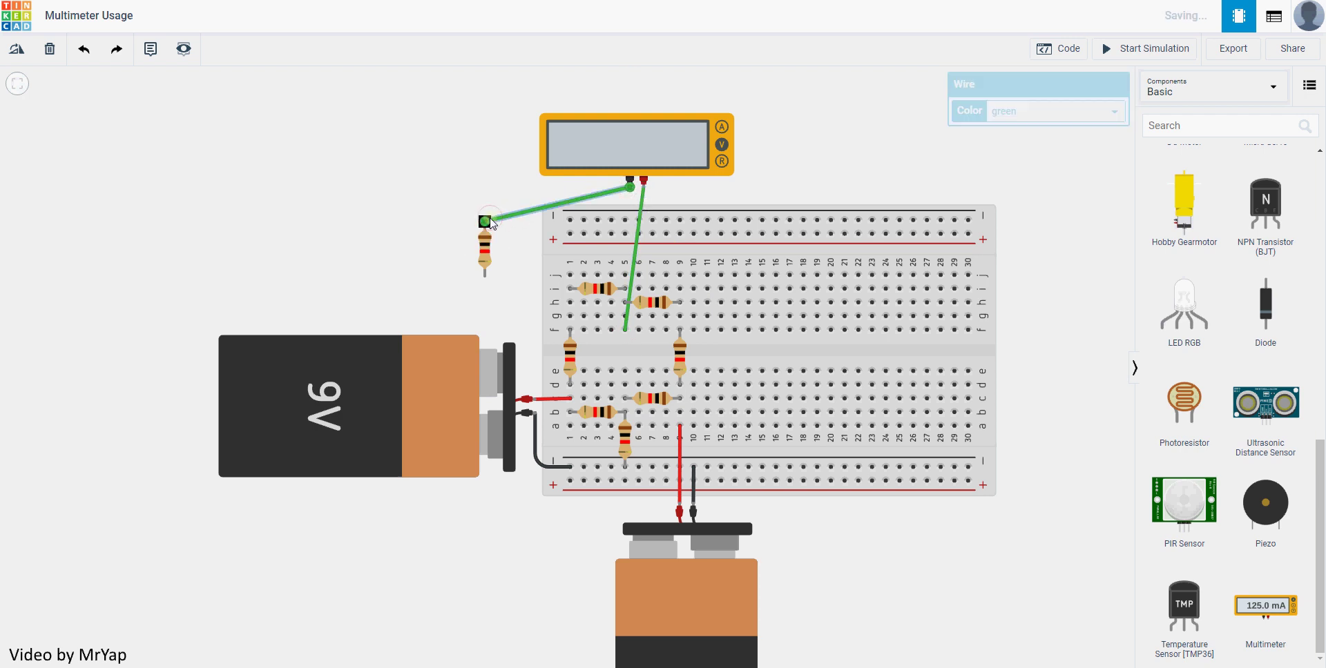
click(484, 266)
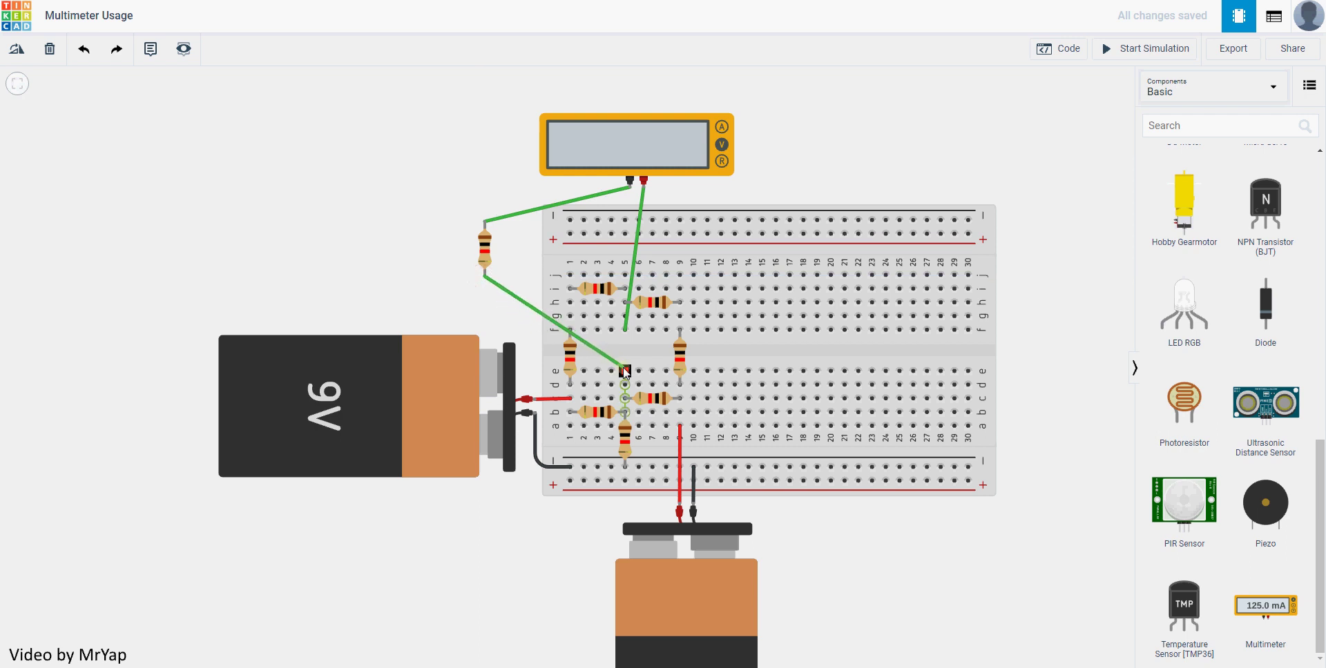
click(625, 372)
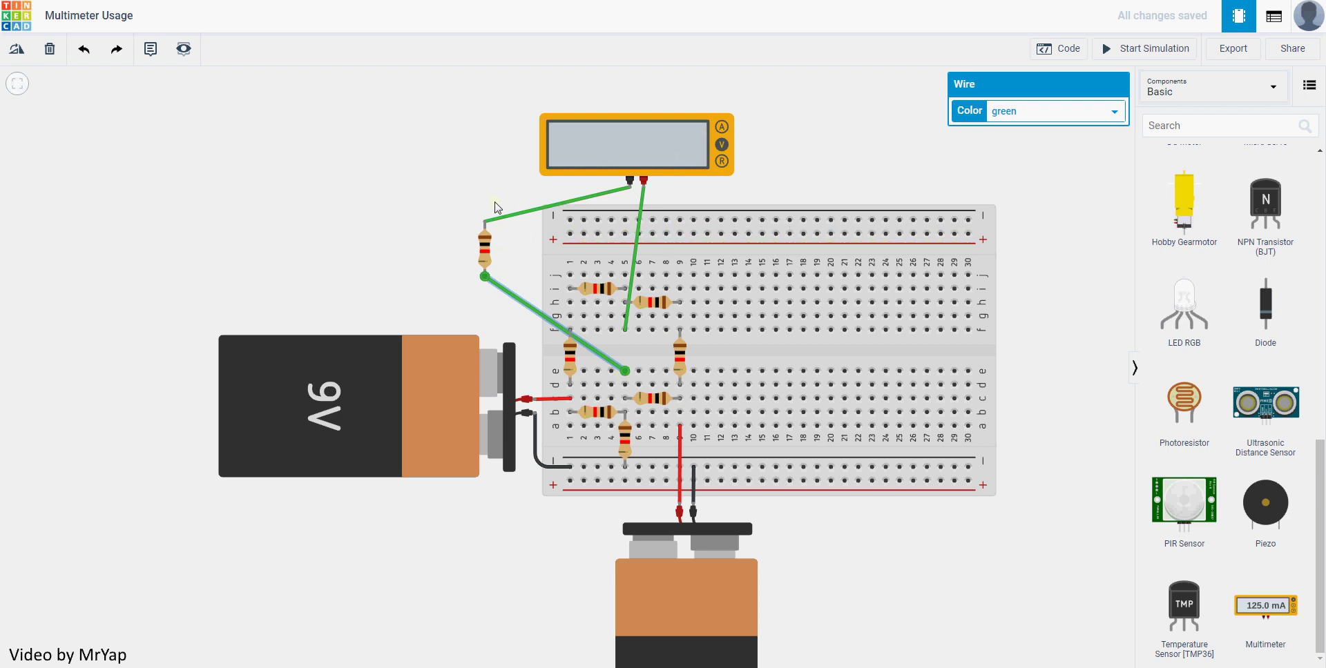
Step: Simulate to read 2.89 V, then switch the multimeter to current, reading 1.29 mA
click(721, 127)
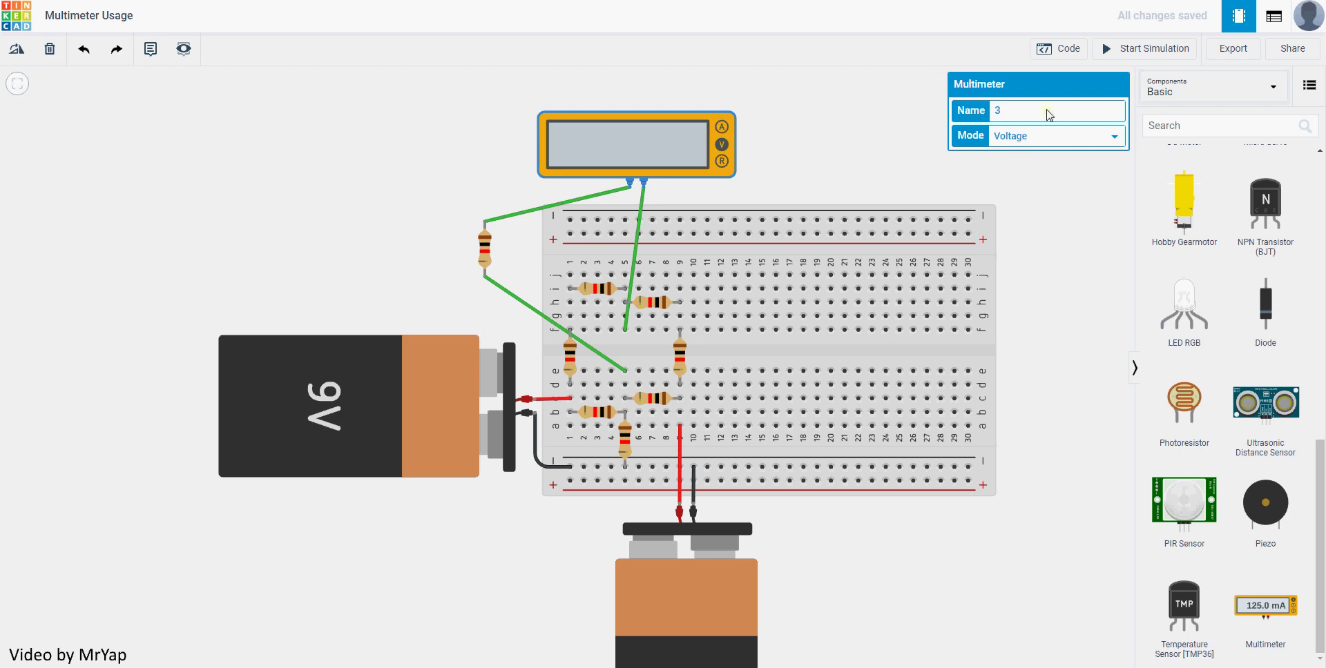
click(1127, 51)
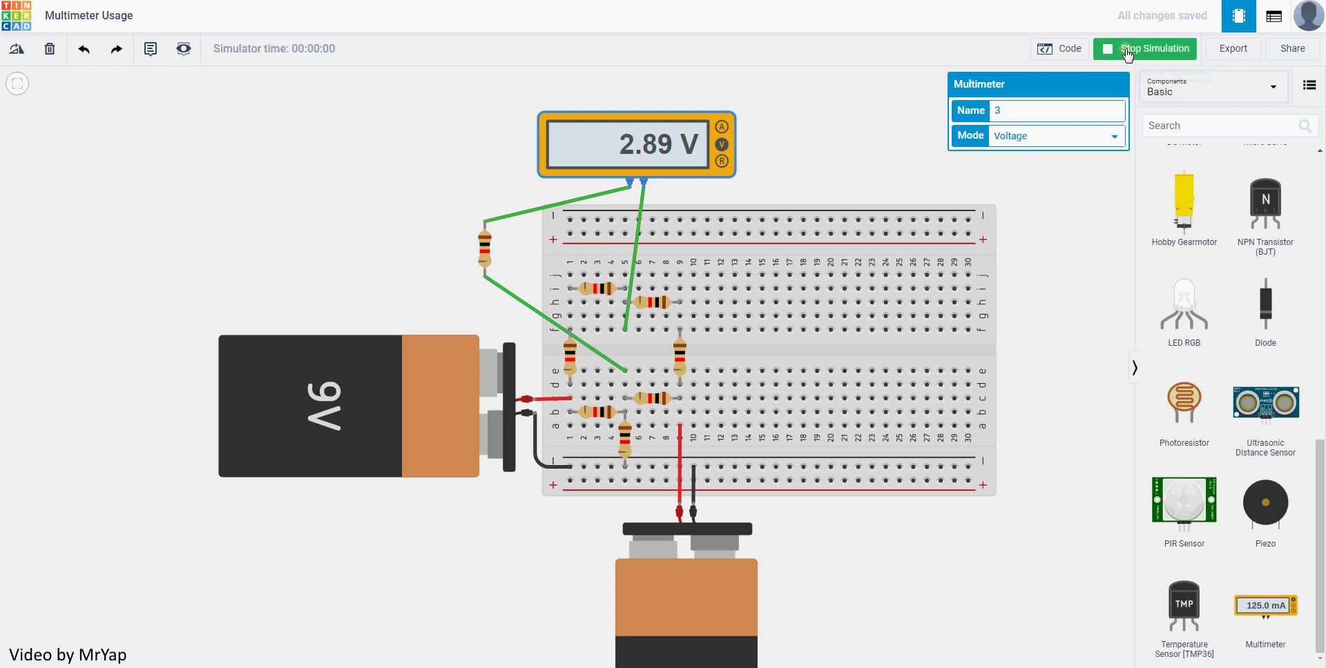
click(722, 127)
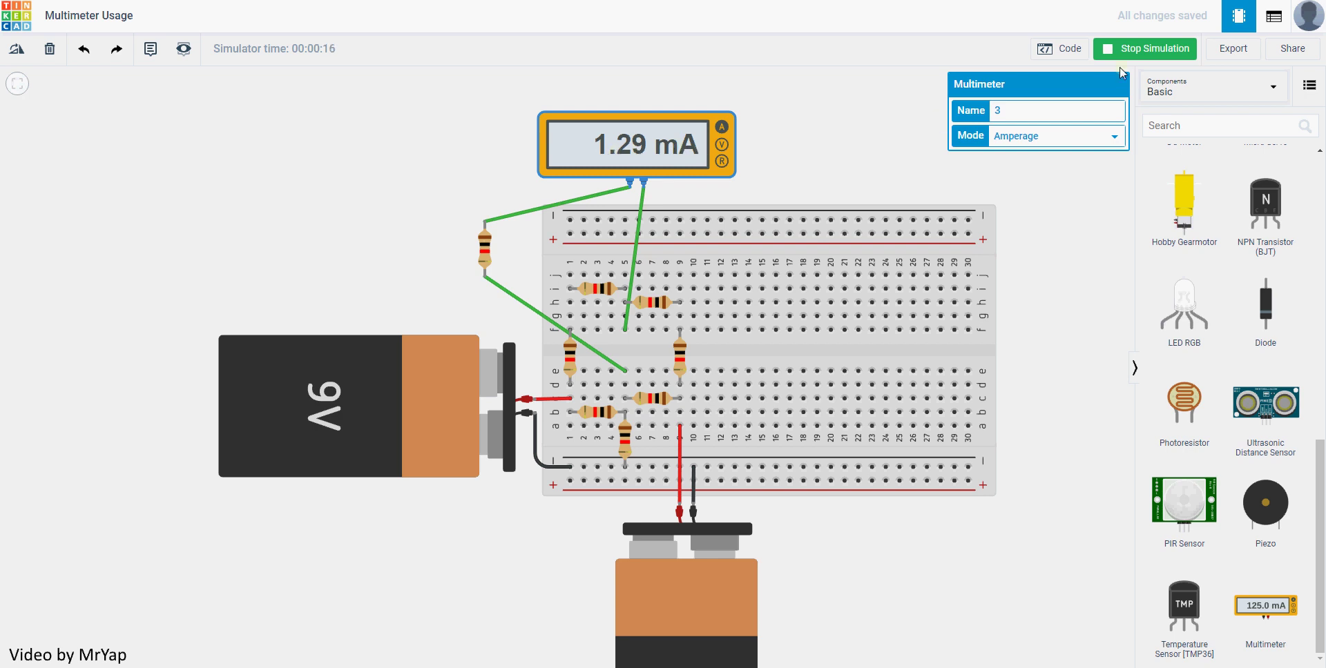
Step: Stop the simulation and delete the red-probe-to-breadboard and resistor-to-breadboard wires
click(1140, 49)
click(643, 206)
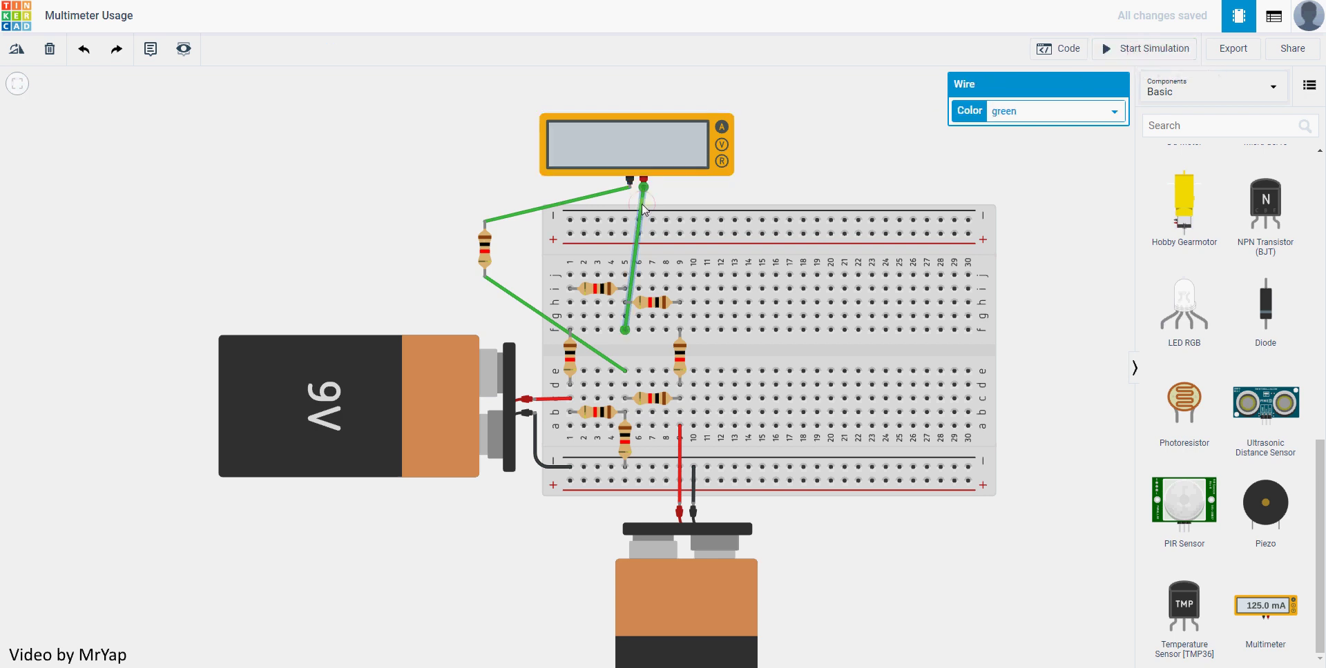
key(Delete)
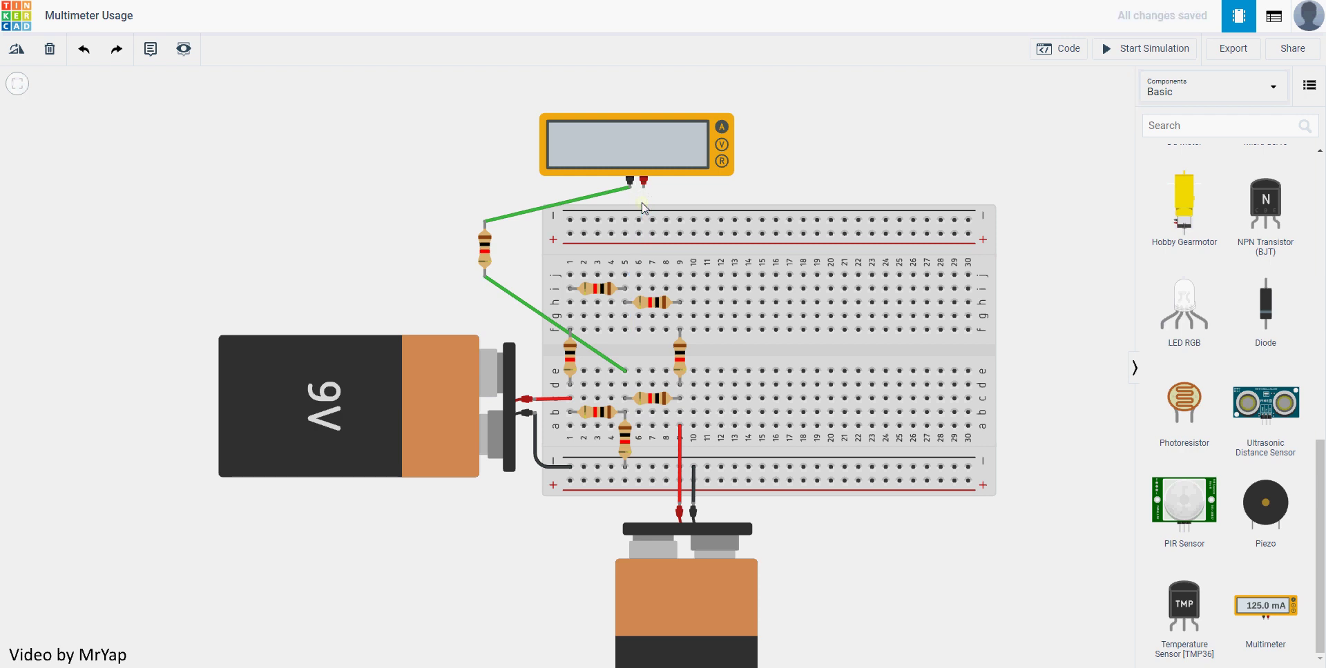
click(582, 203)
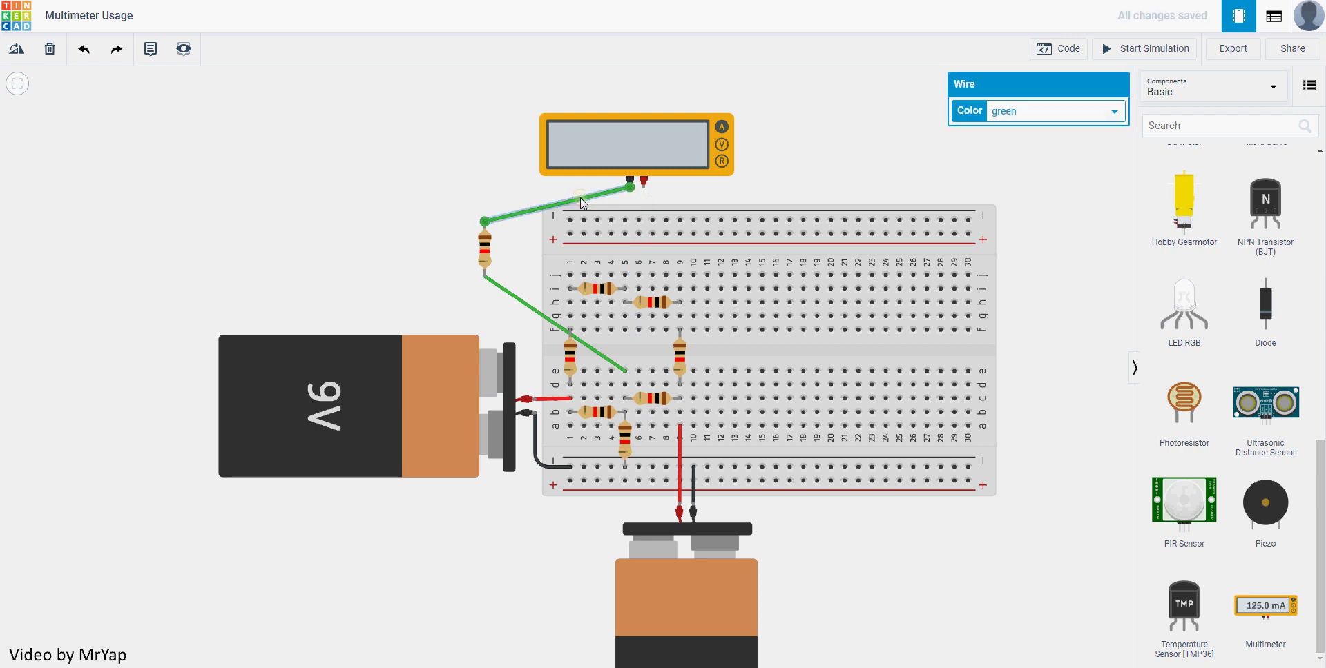
click(521, 302)
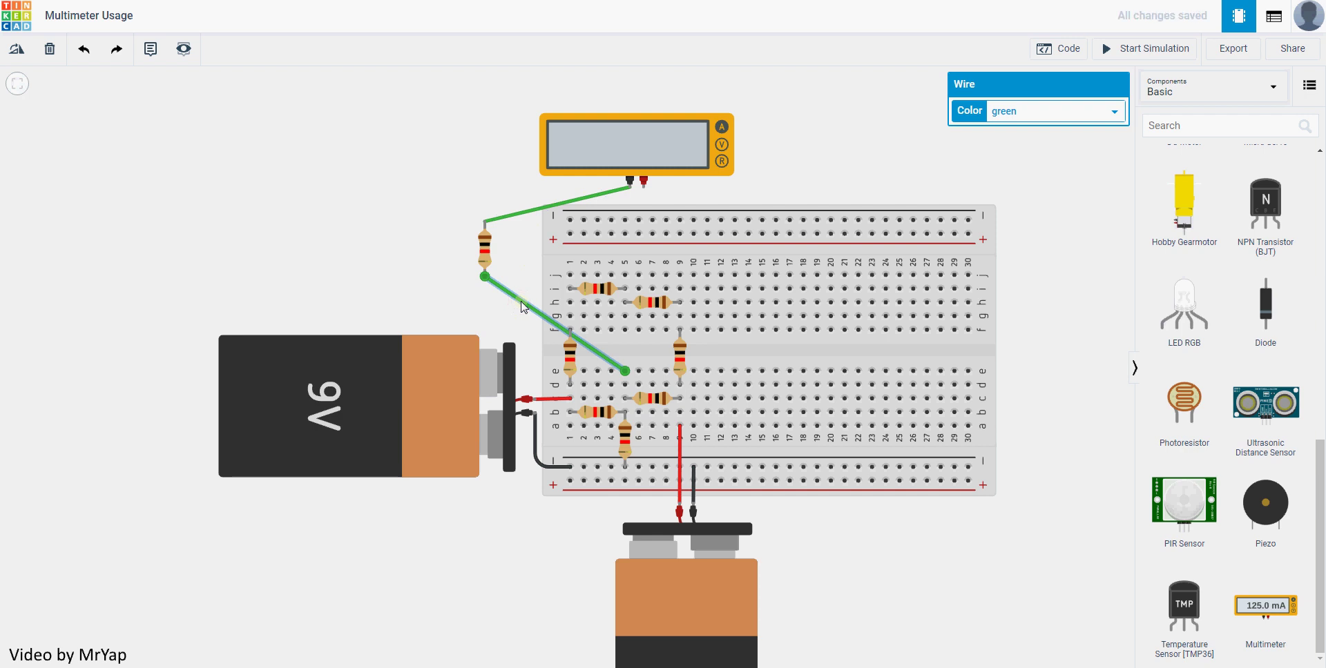
key(Delete)
Step: Connect the resistor's lower lead directly to the red probe with a new wire
click(484, 275)
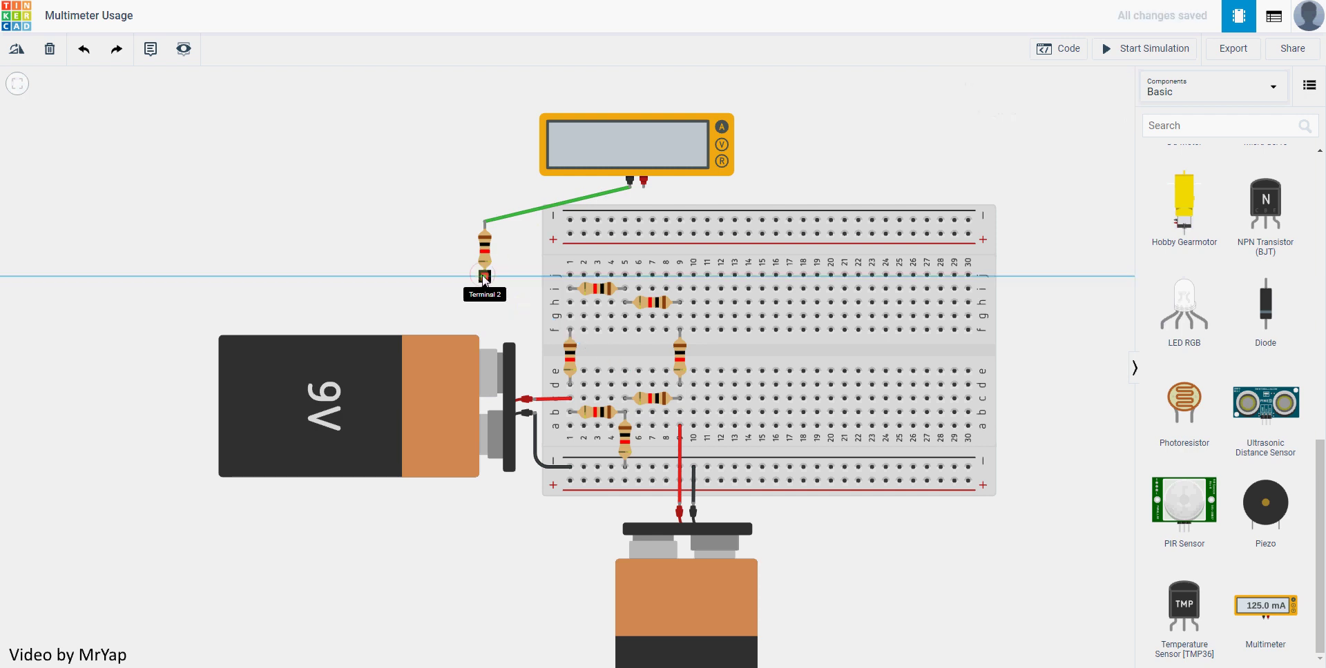
click(643, 185)
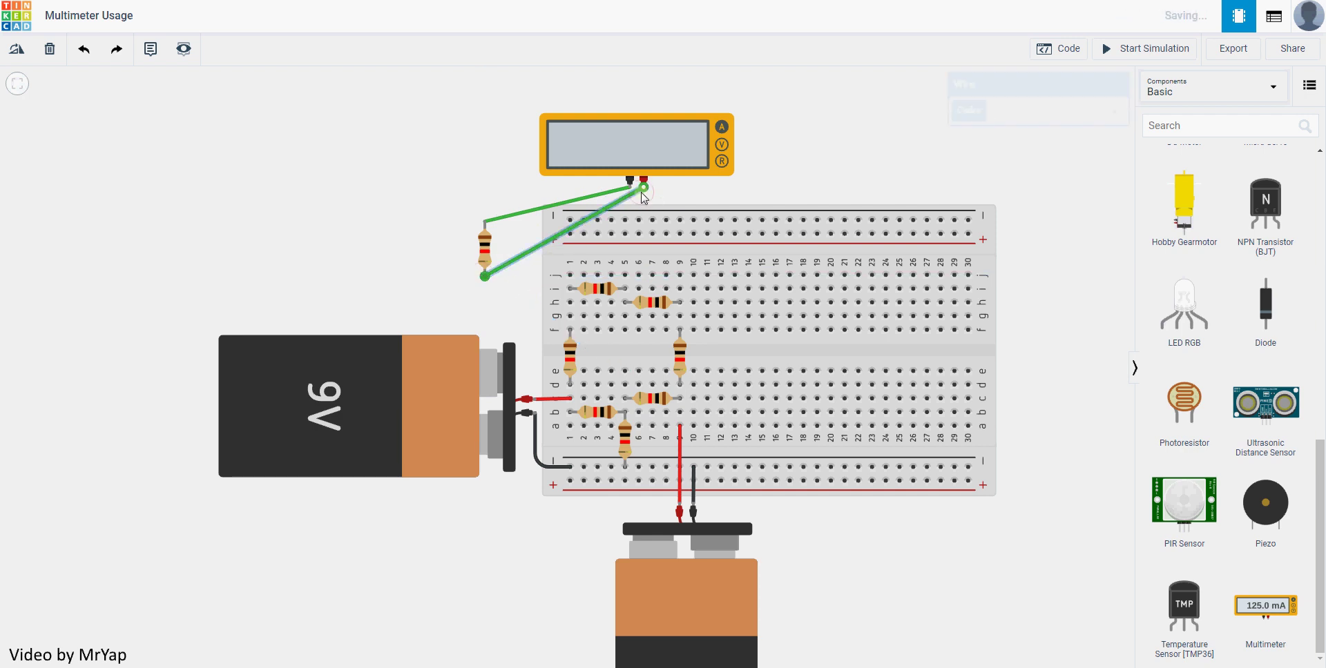
click(636, 138)
Step: Switch the multimeter to Resistance and simulate, reading 1.00 kΩ to match the 1 kΩ resistor
click(1027, 138)
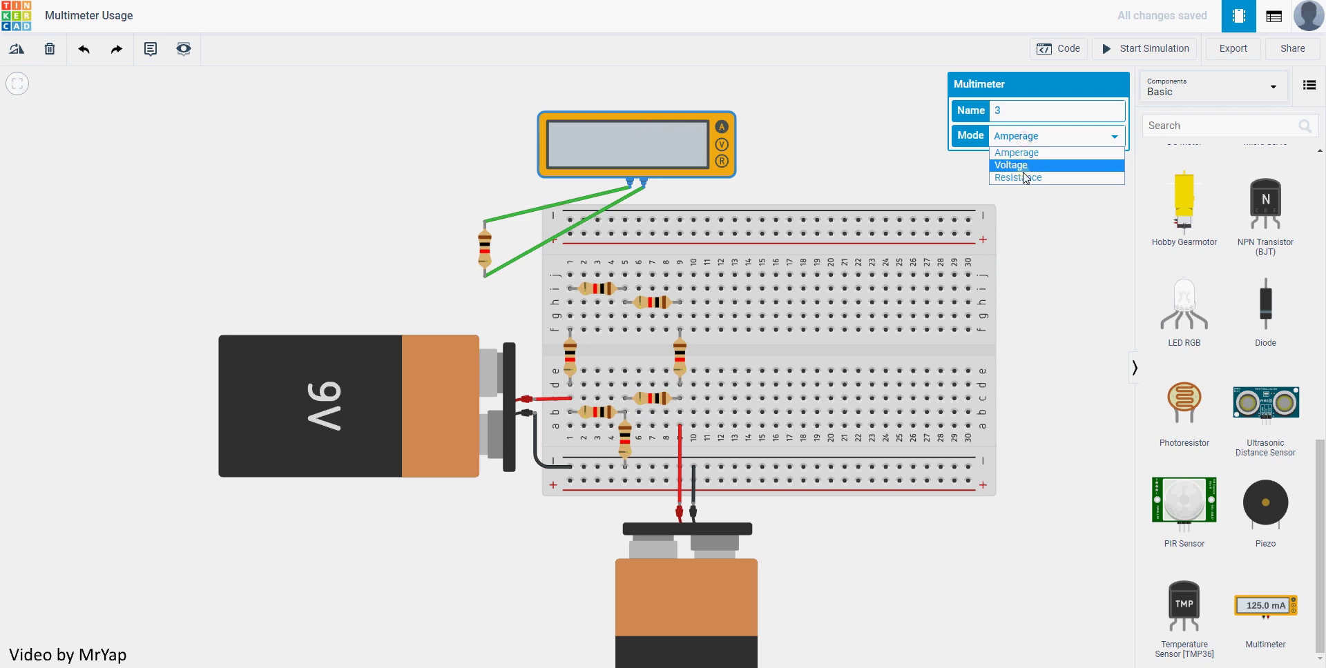
click(1022, 176)
click(1133, 52)
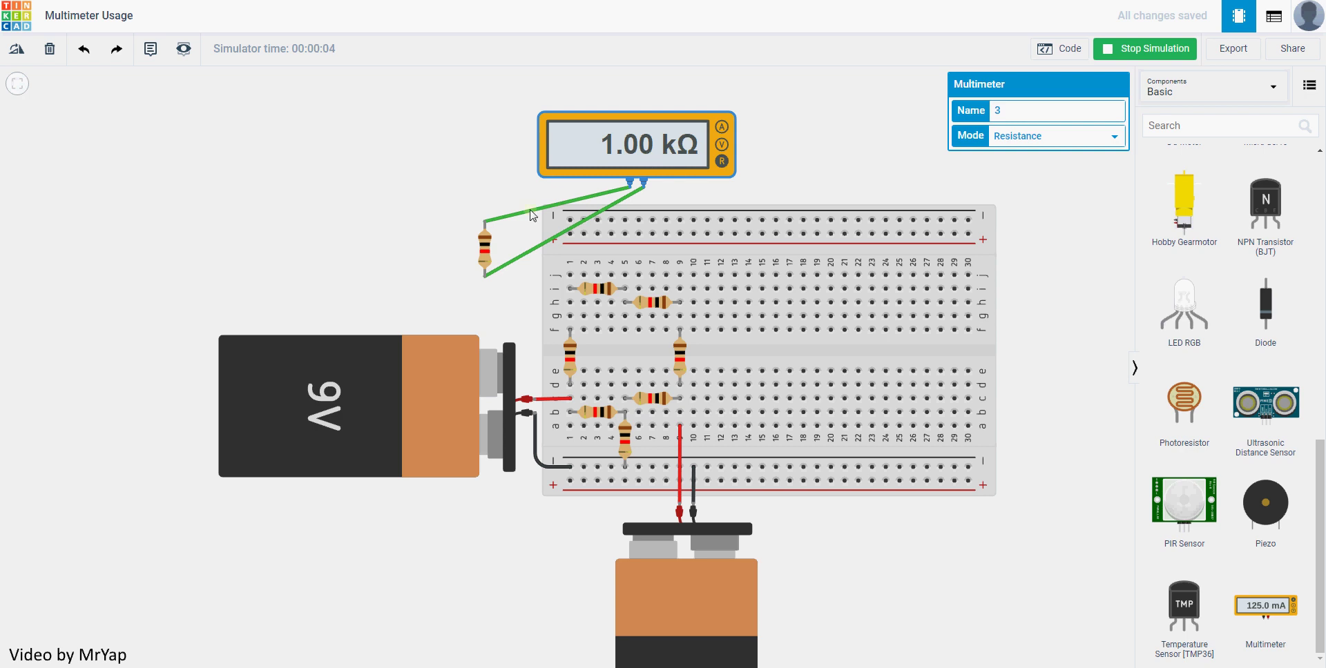
click(486, 248)
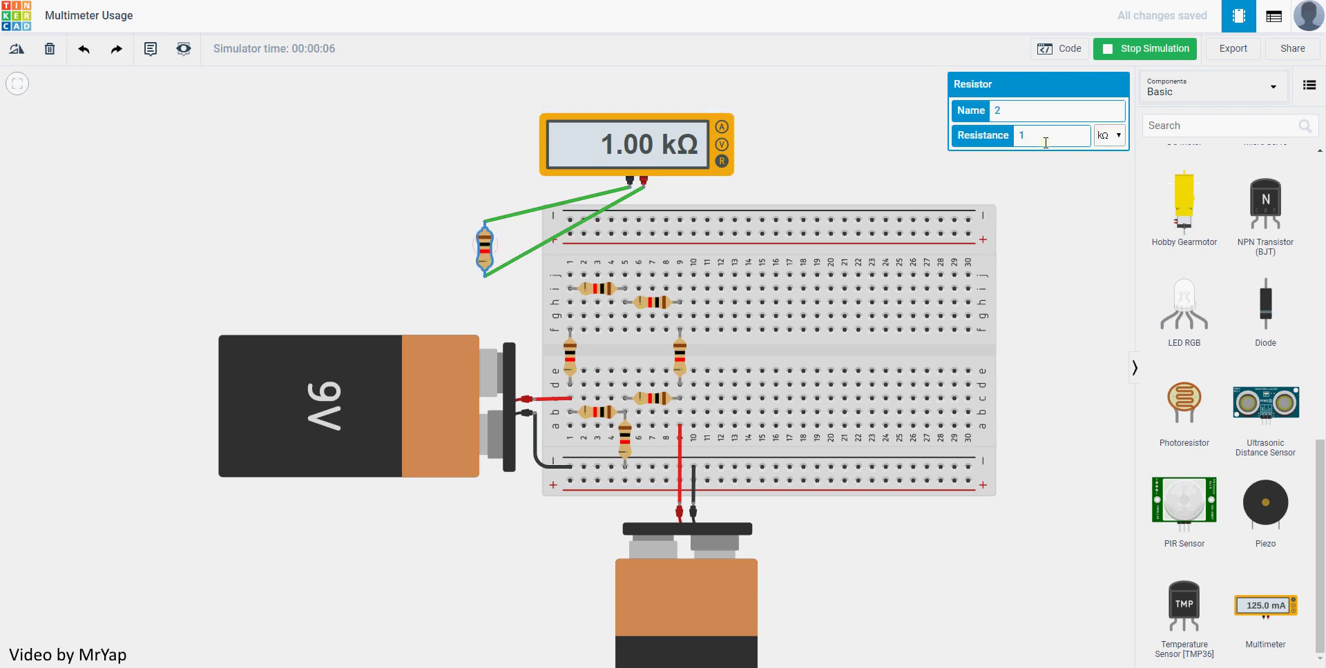
click(1131, 57)
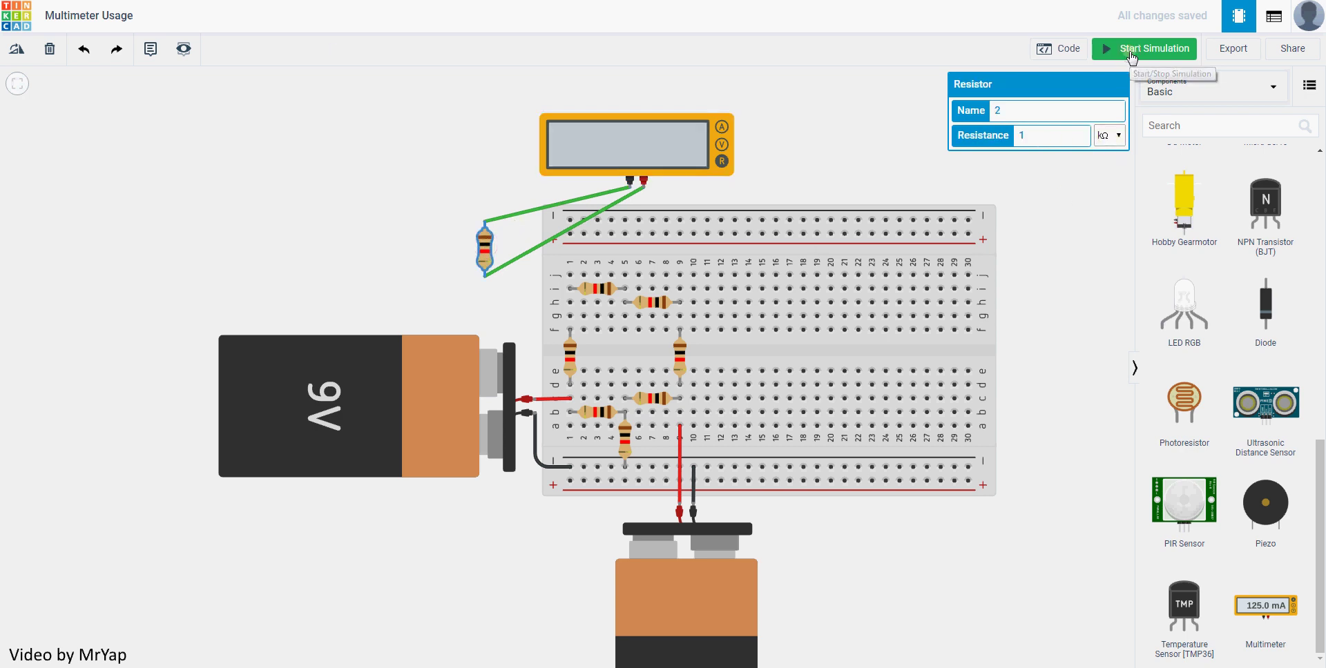
click(686, 145)
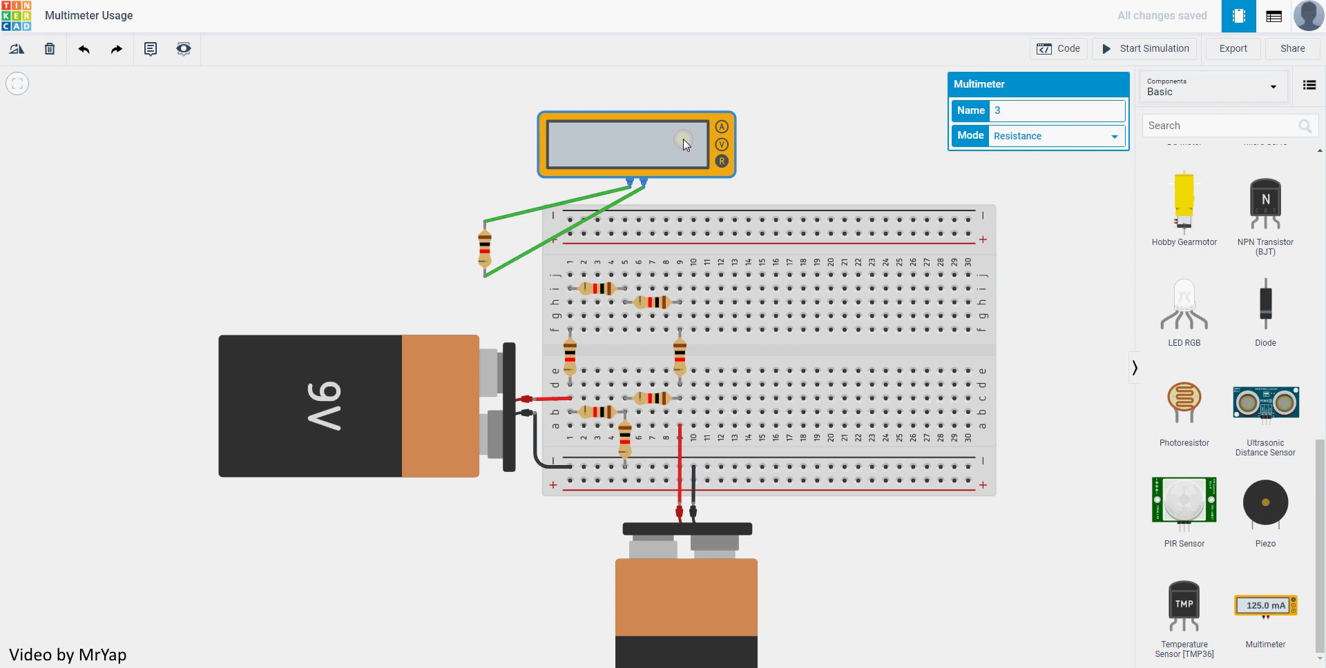